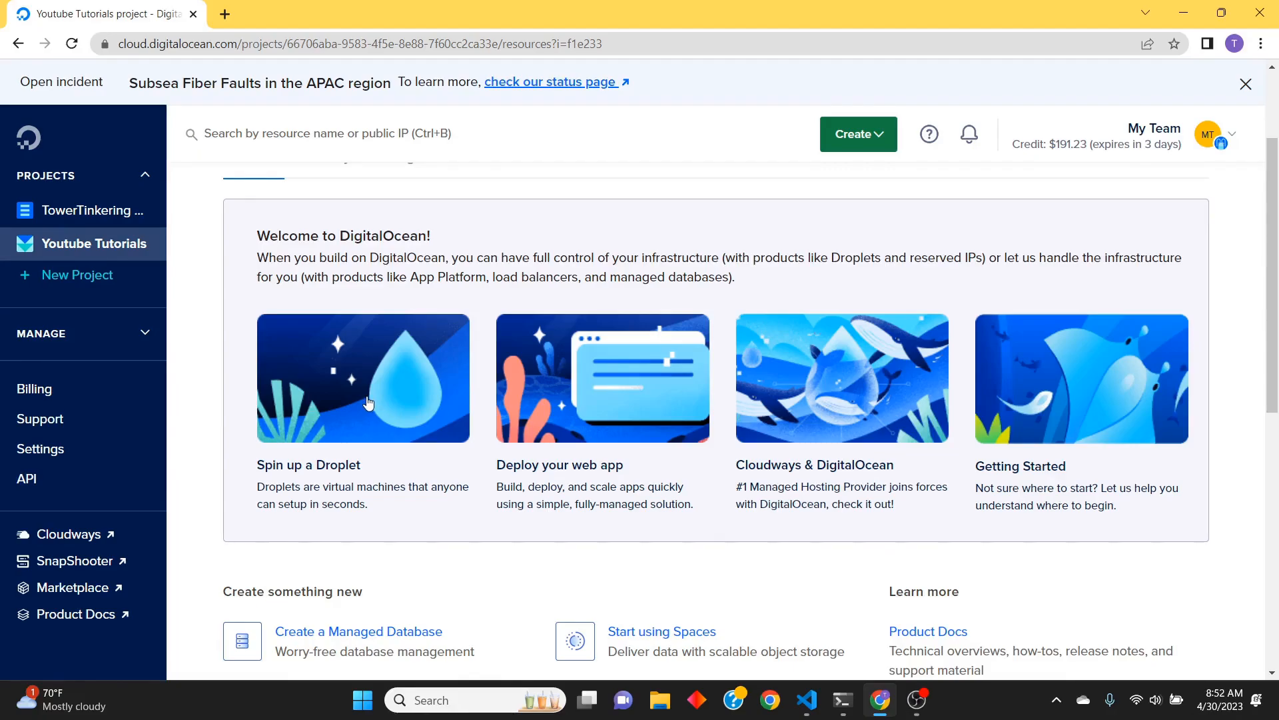
Start creating a new Droplet in the Youtube Tutorials project
{"action": "scroll", "coordinate": [403, 430], "scroll_direction": "up", "scroll_amount": 2}
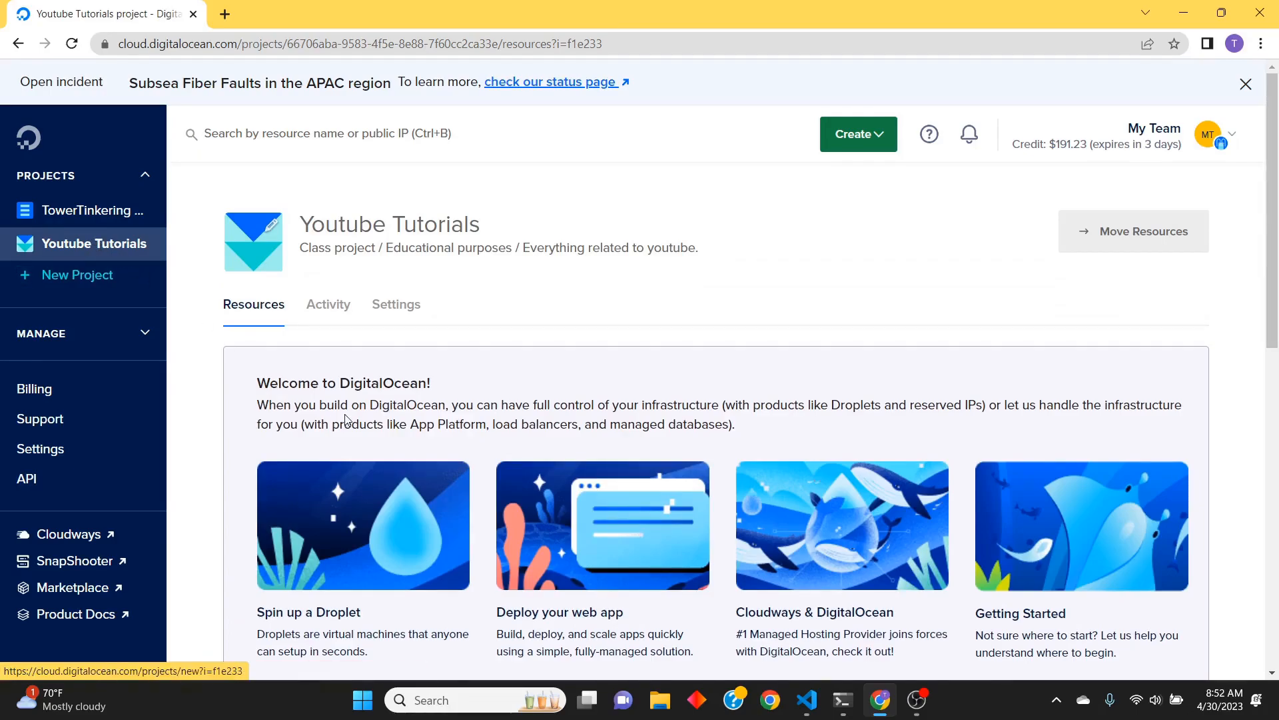
{"action": "scroll", "coordinate": [348, 418], "scroll_direction": "down", "scroll_amount": 2}
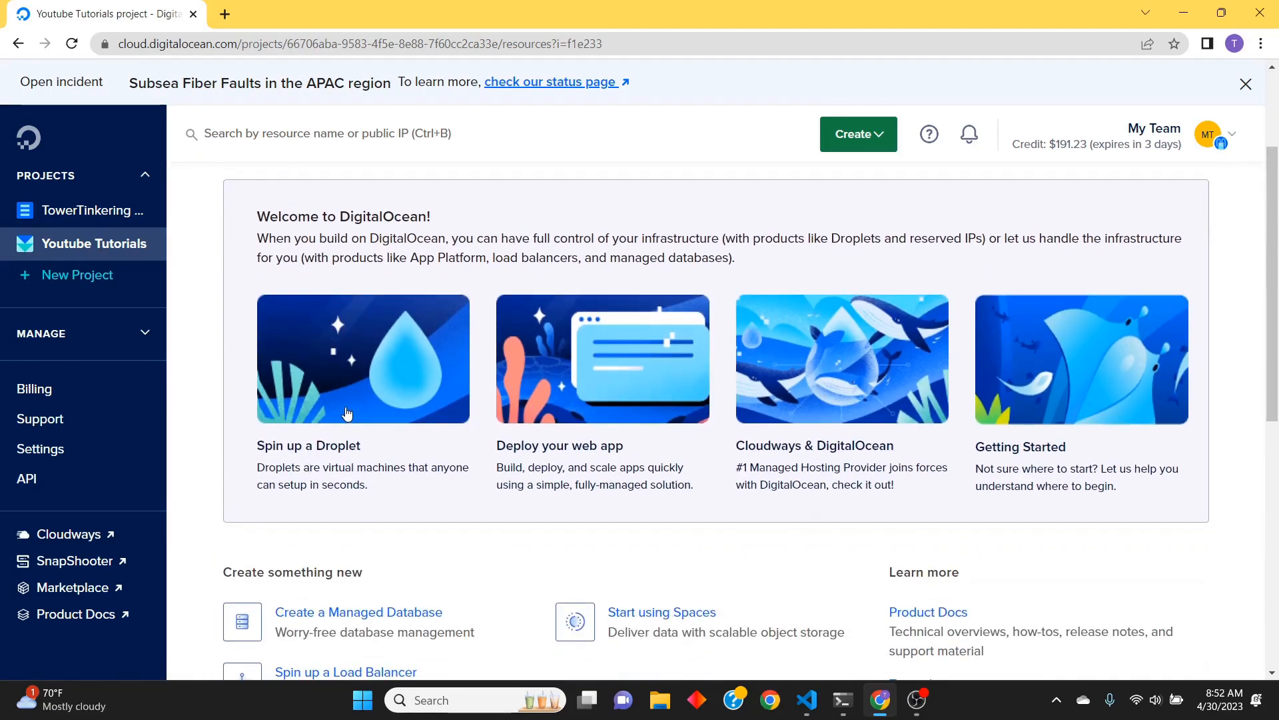
{"action": "left_click", "coordinate": [346, 413]}
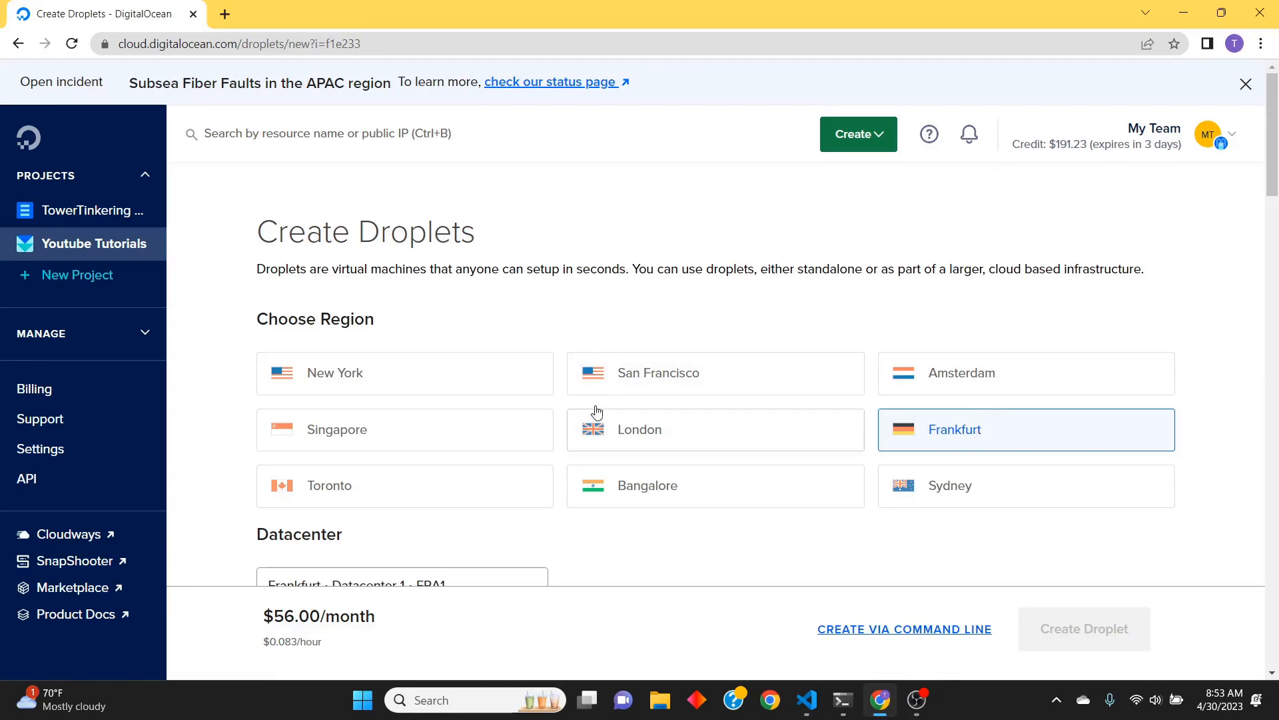
Set the Droplet's region to New York and its datacenter to Datacenter 1 (NYC1)
{"action": "left_click", "coordinate": [467, 379]}
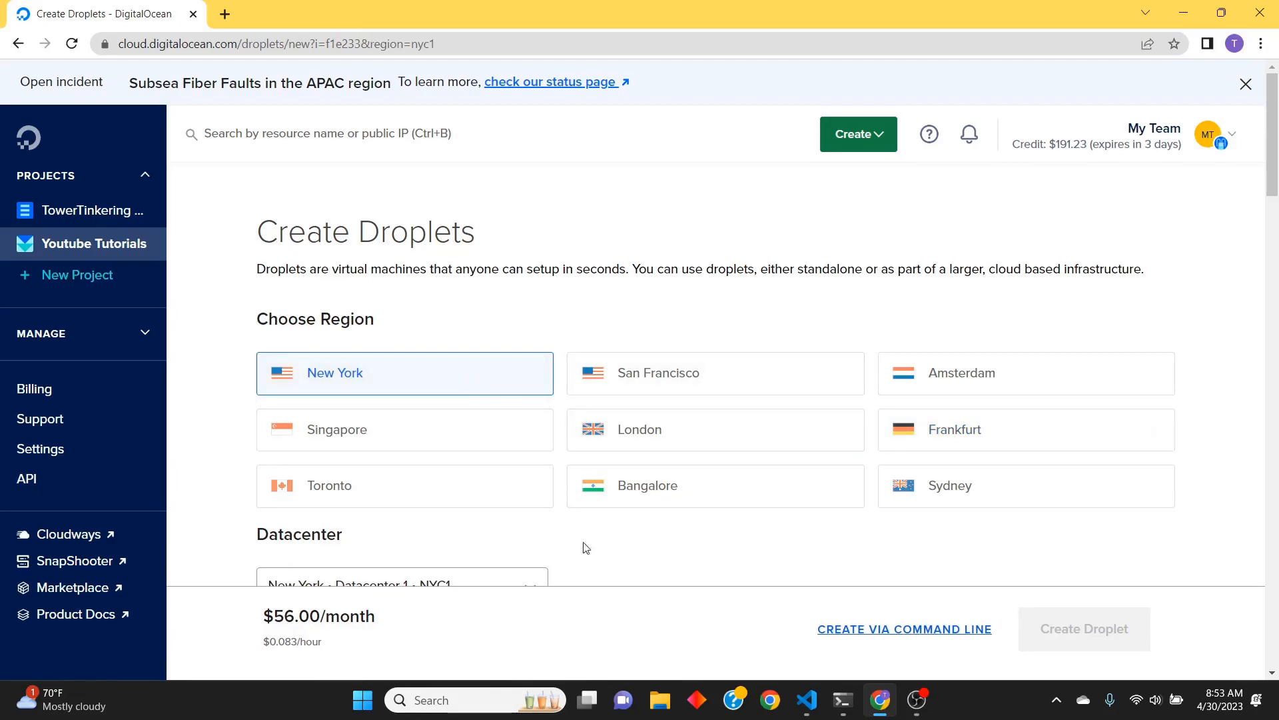
{"action": "scroll", "coordinate": [654, 531], "scroll_direction": "down", "scroll_amount": 3}
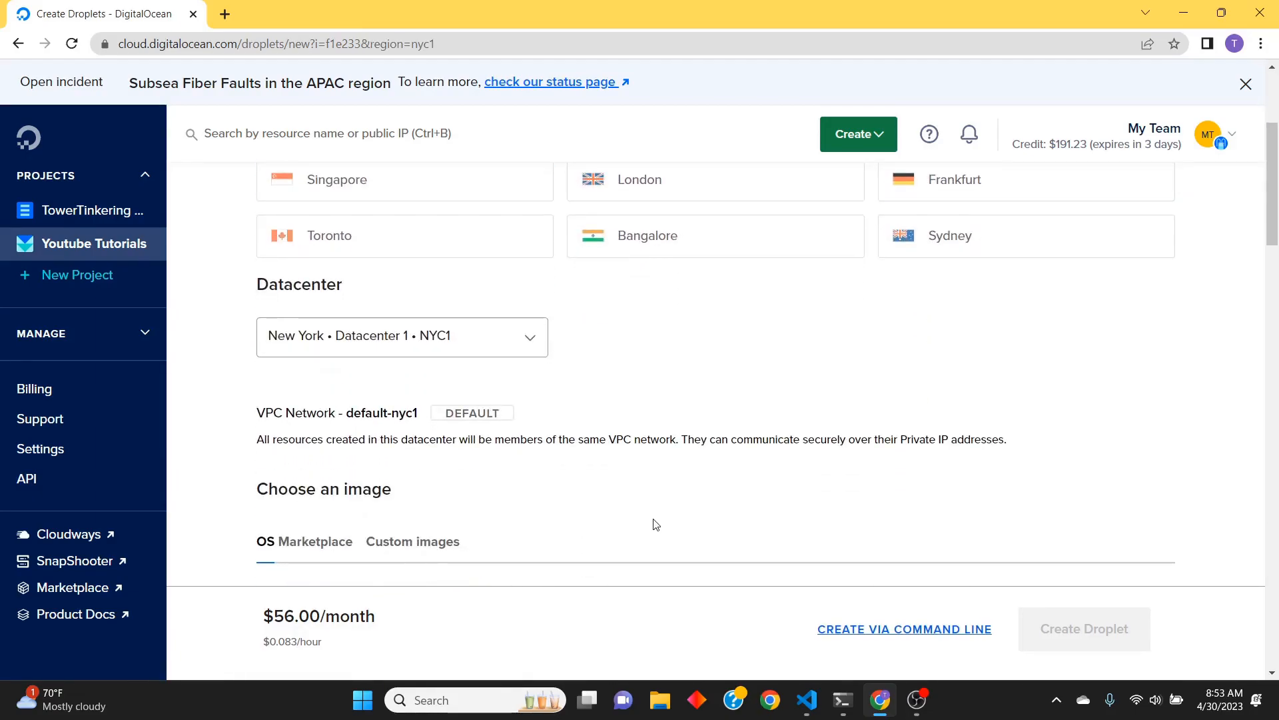
{"action": "scroll", "coordinate": [655, 523], "scroll_direction": "down", "scroll_amount": 2}
{"action": "scroll", "coordinate": [656, 516], "scroll_direction": "up", "scroll_amount": 1}
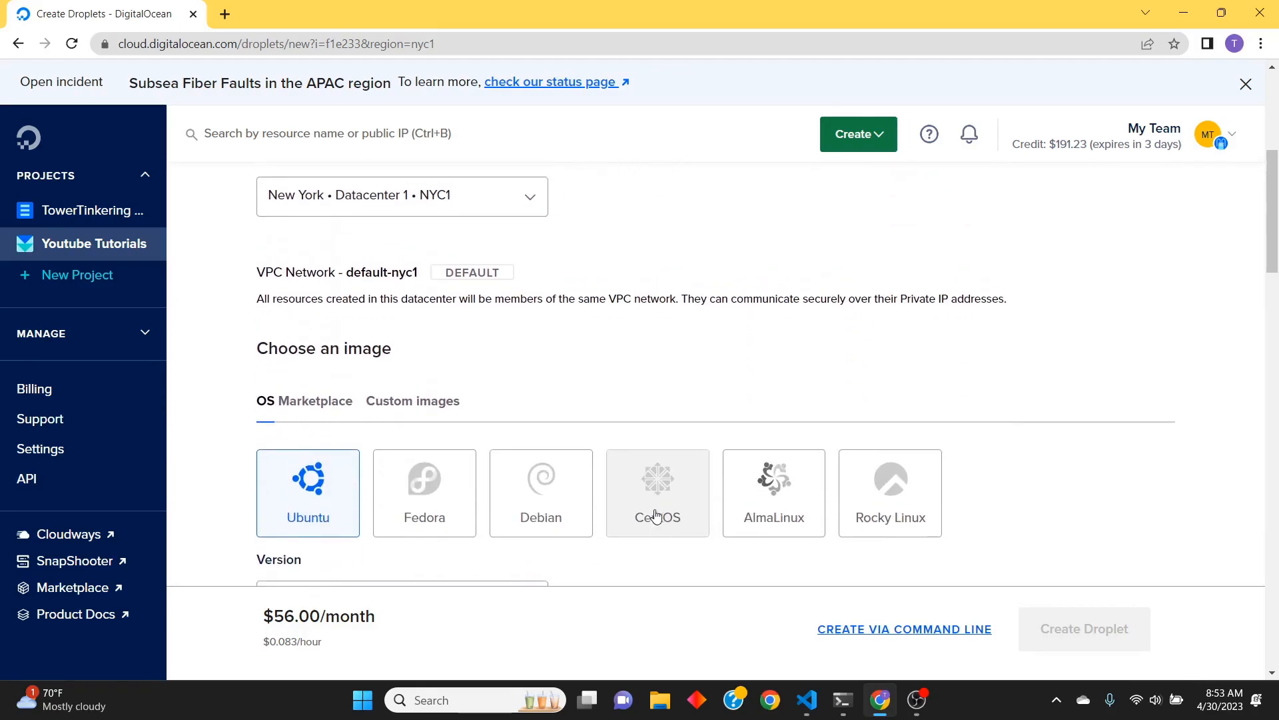
{"action": "left_click", "coordinate": [527, 264]}
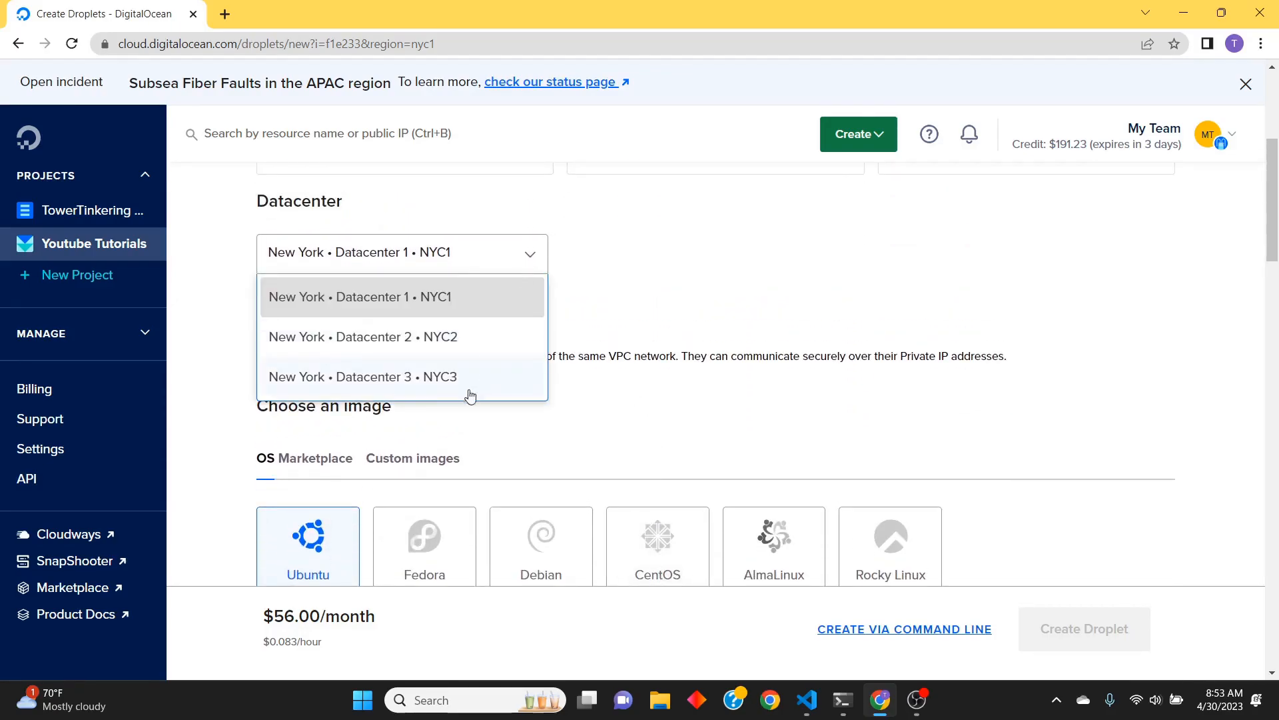
{"action": "left_click", "coordinate": [479, 306]}
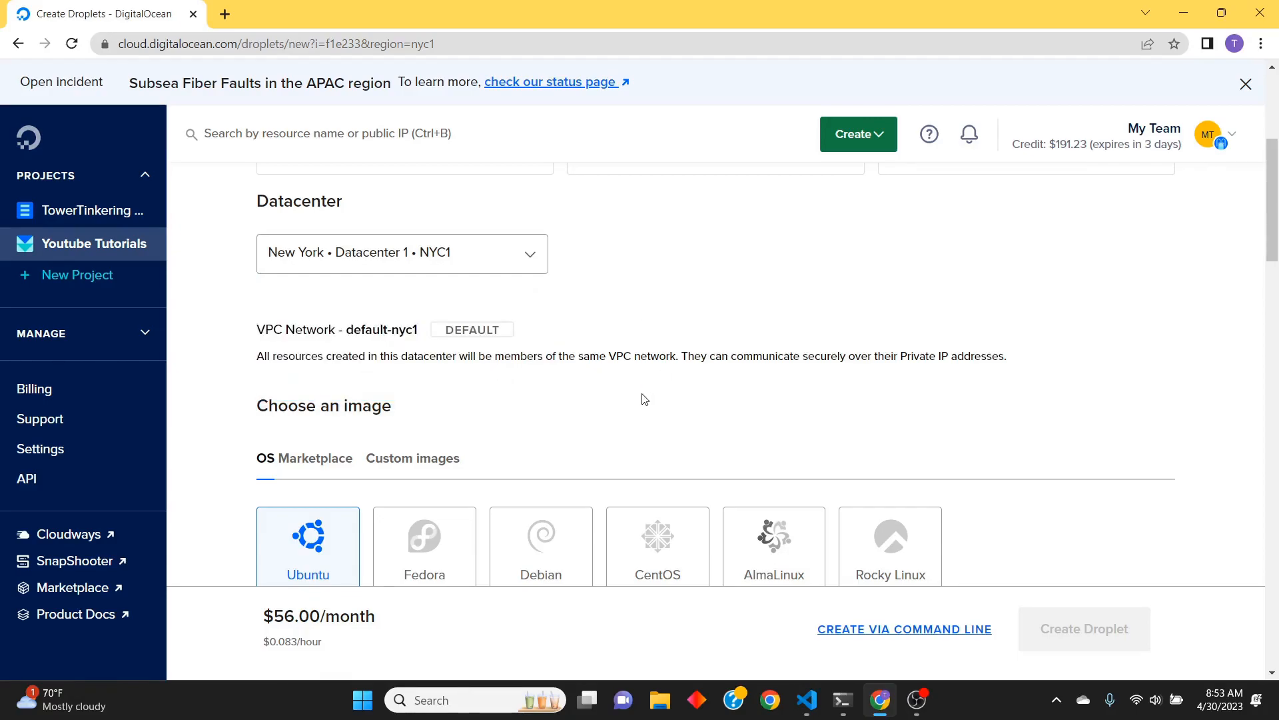
Choose the Regular SSD CPU option and the $6/mo plan with 1 GB memory, 1 CPU and 25 GB disk
{"action": "scroll", "coordinate": [647, 396], "scroll_direction": "down", "scroll_amount": 2}
{"action": "scroll", "coordinate": [646, 396], "scroll_direction": "down", "scroll_amount": 1}
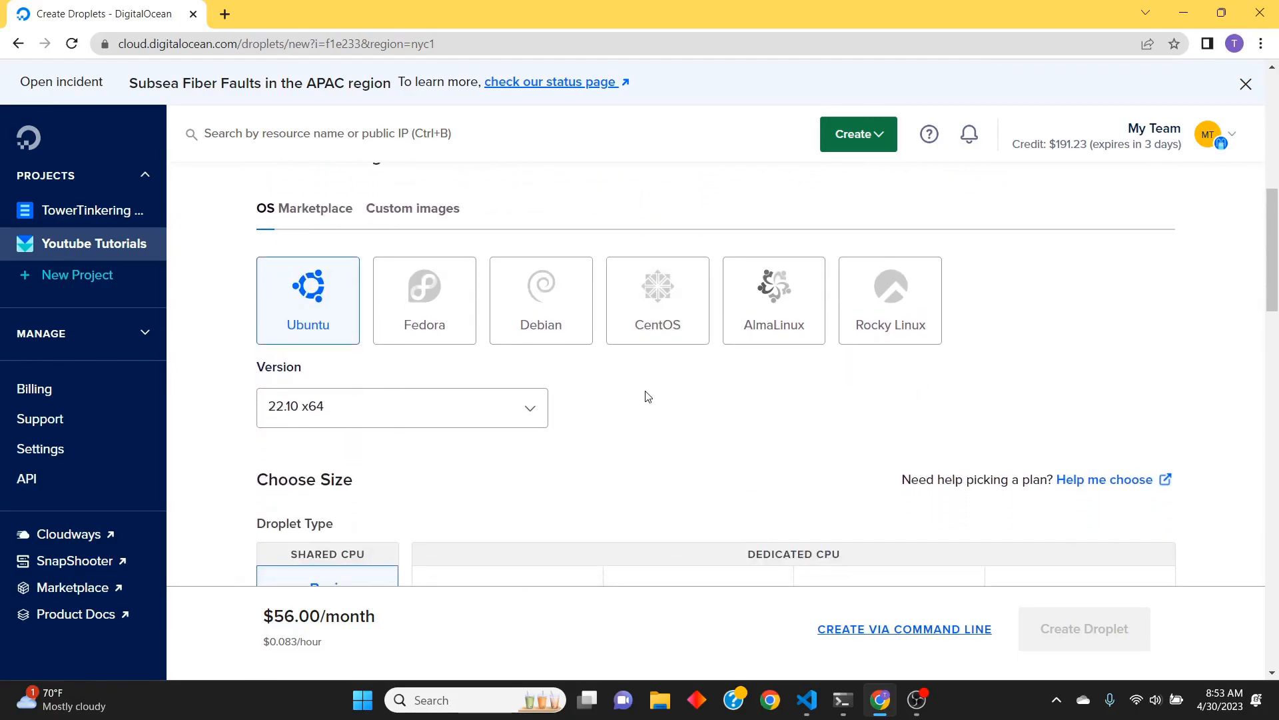
{"action": "scroll", "coordinate": [300, 333], "scroll_direction": "down", "scroll_amount": 2}
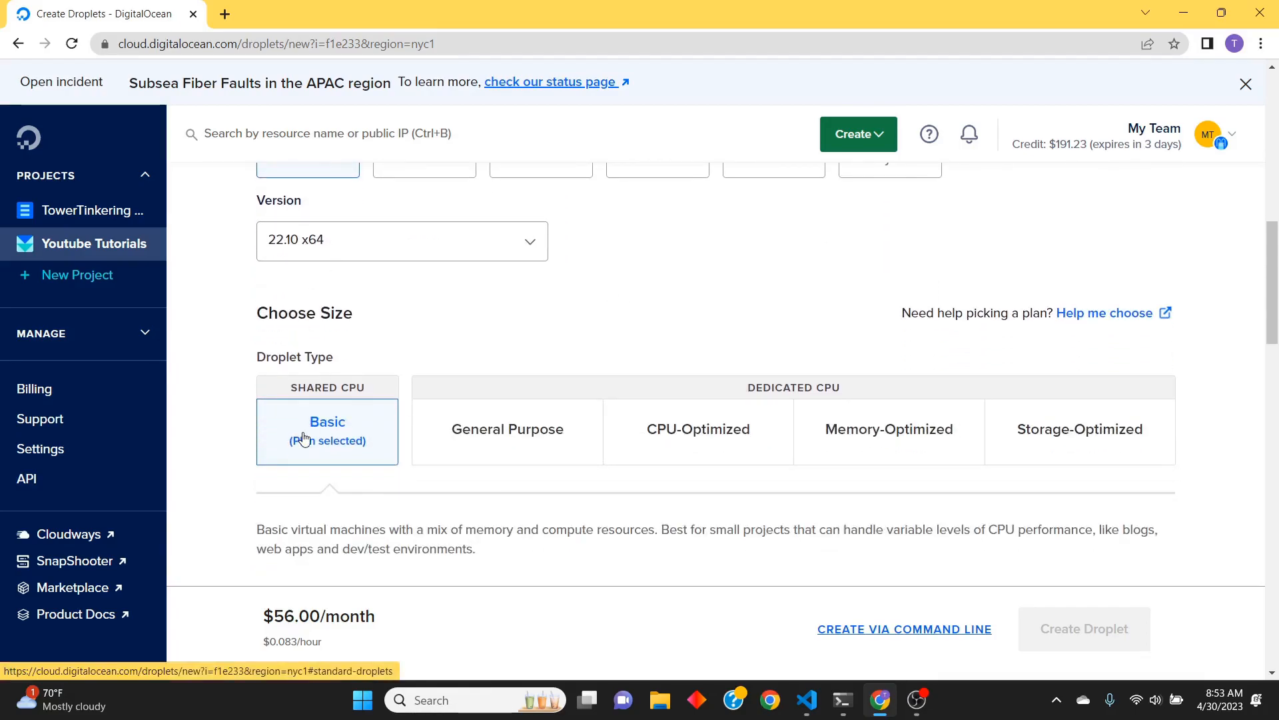
{"action": "scroll", "coordinate": [303, 433], "scroll_direction": "down", "scroll_amount": 2}
{"action": "scroll", "coordinate": [308, 426], "scroll_direction": "down", "scroll_amount": 1}
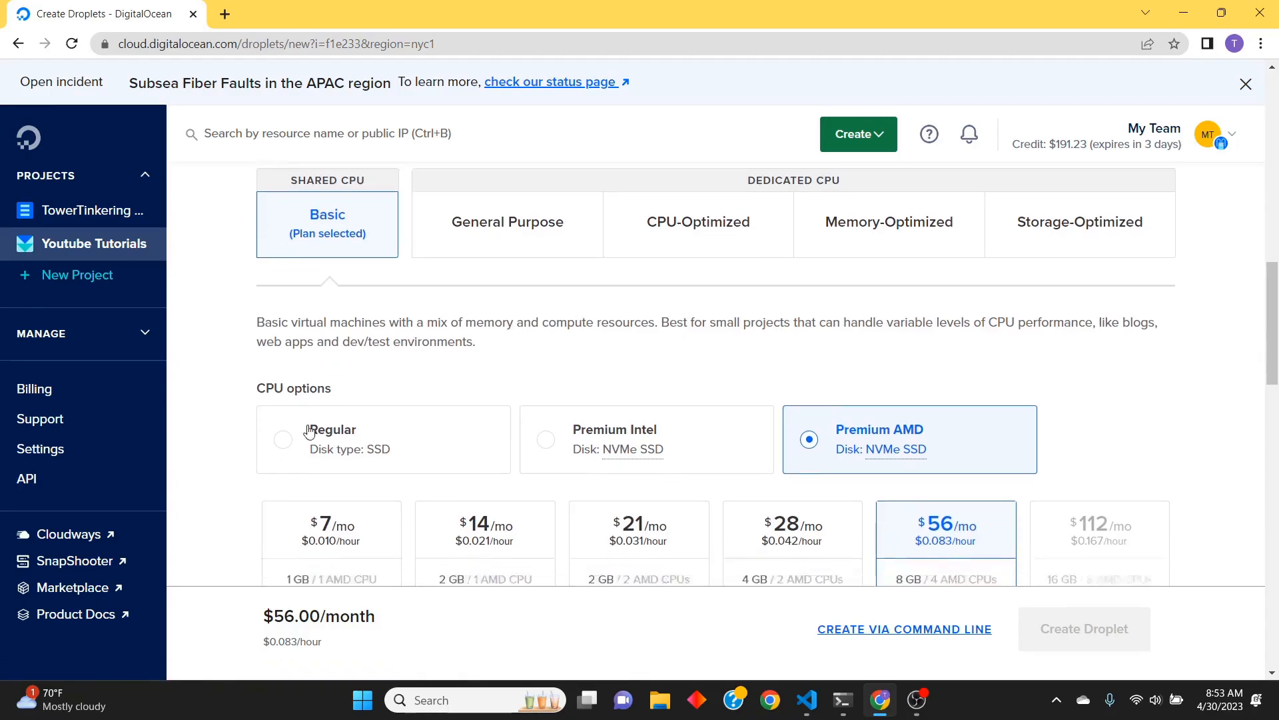
{"action": "left_click", "coordinate": [282, 400]}
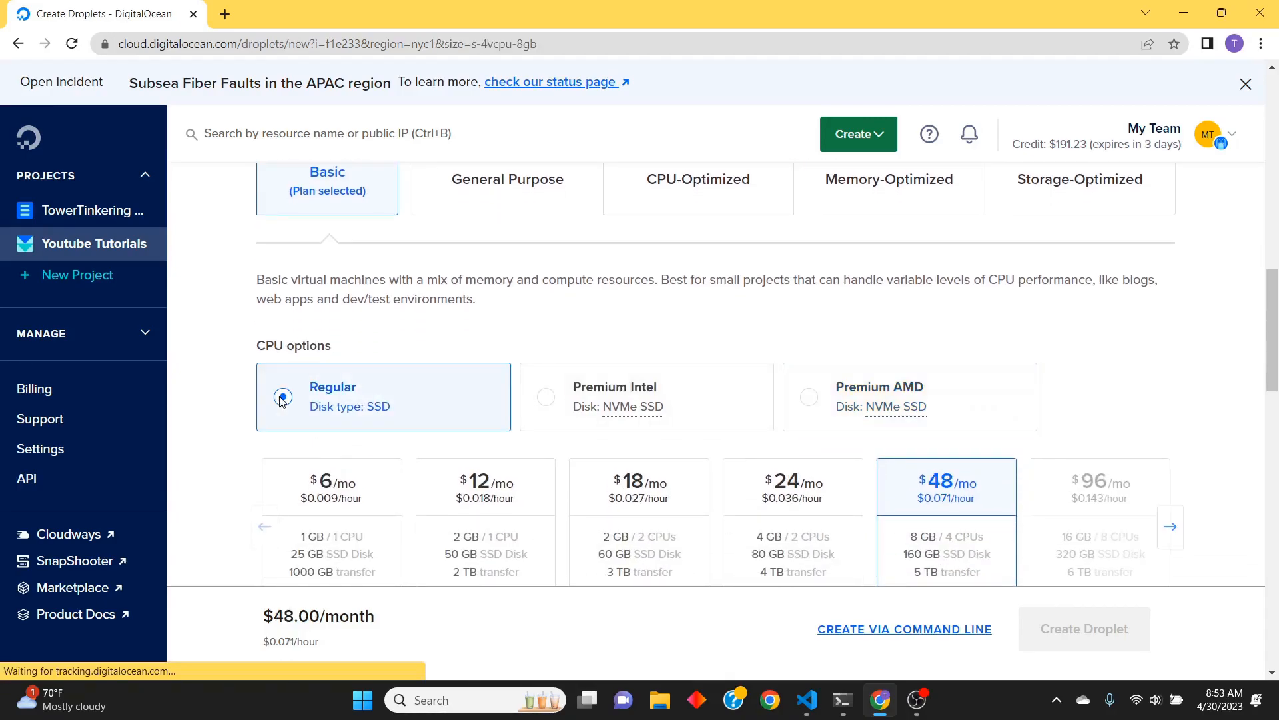
{"action": "scroll", "coordinate": [285, 400], "scroll_direction": "down", "scroll_amount": 2}
{"action": "left_click", "coordinate": [265, 363]}
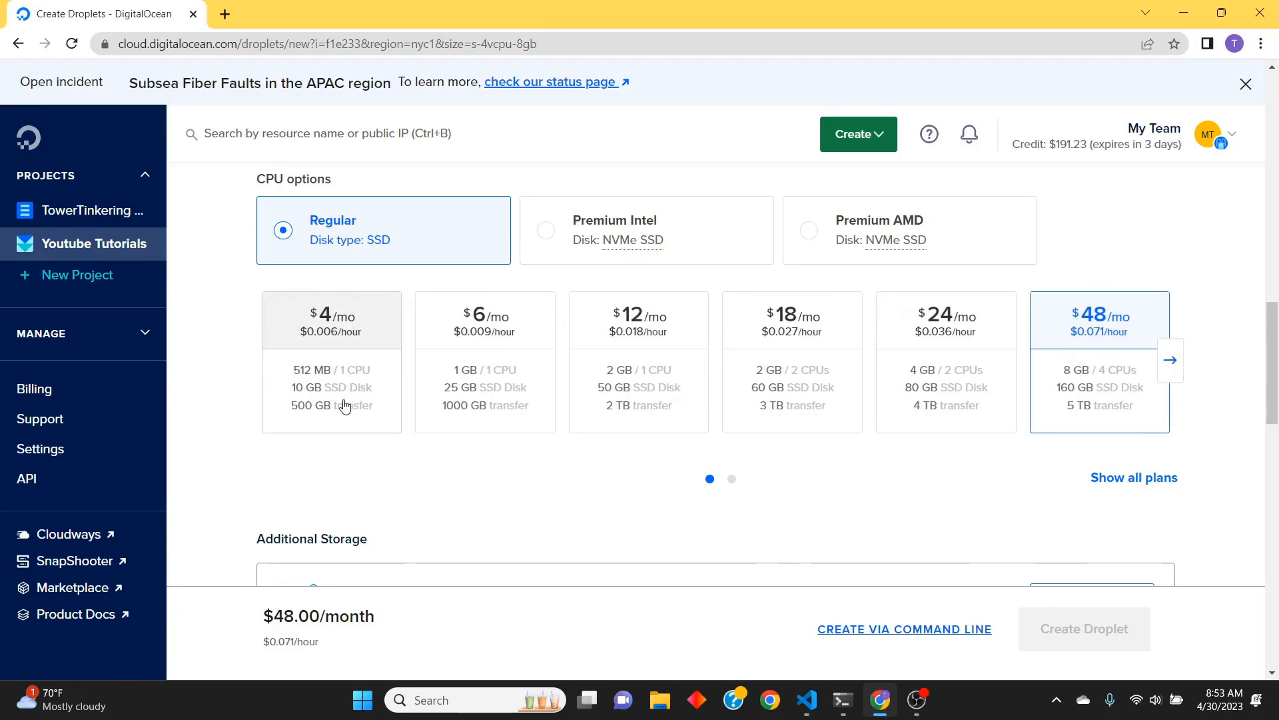
{"action": "left_click", "coordinate": [505, 390]}
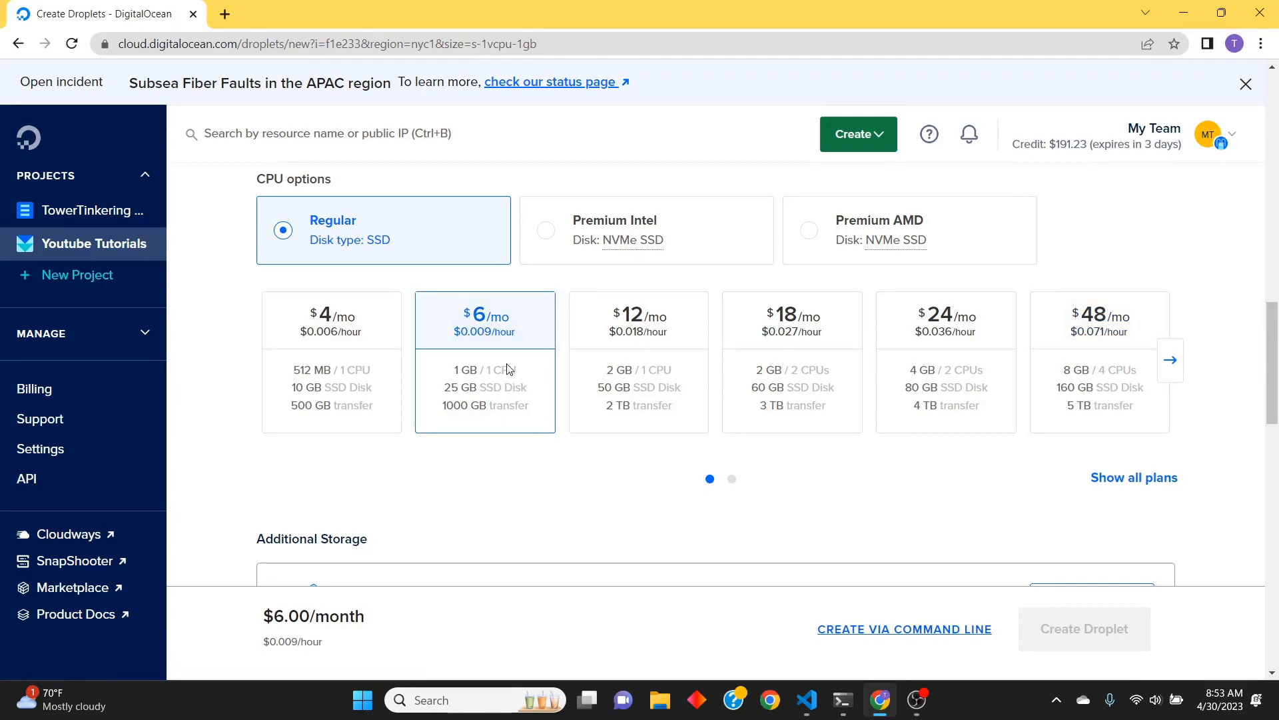
Select all listed SSH keys for authentication and add the free improved metrics monitoring and alerting
{"action": "scroll", "coordinate": [483, 396], "scroll_direction": "down", "scroll_amount": 3}
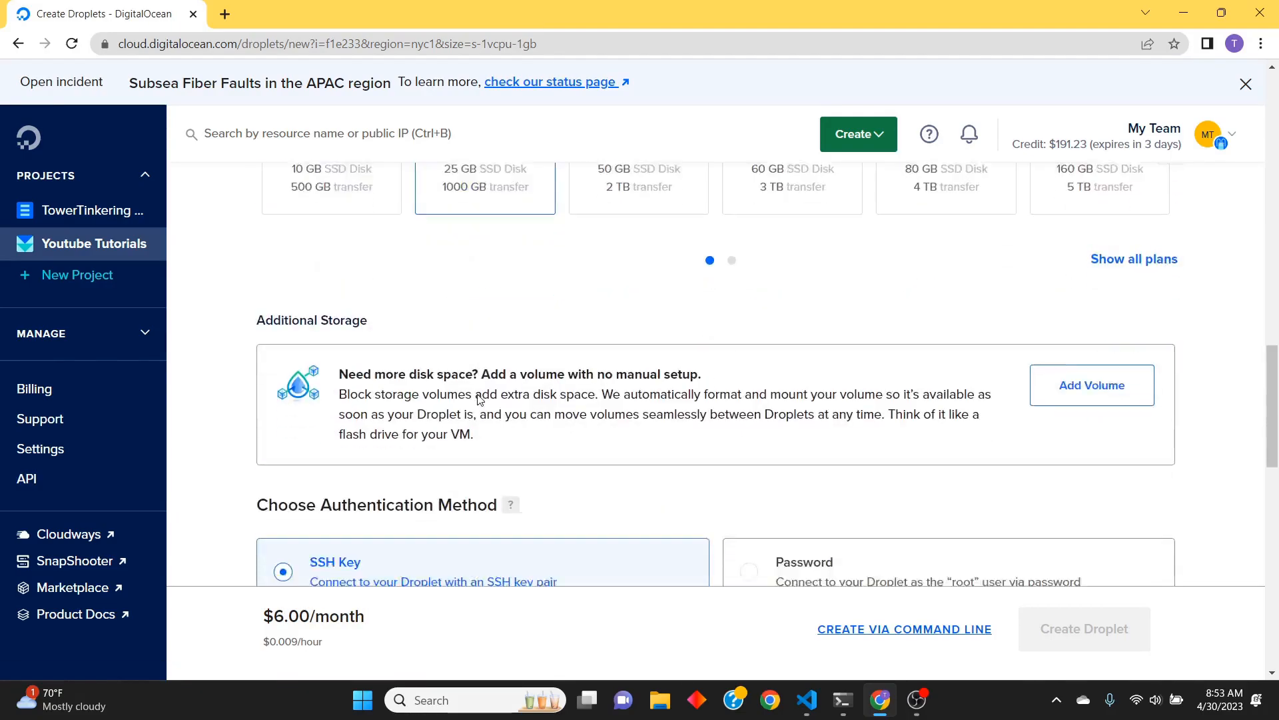
{"action": "scroll", "coordinate": [480, 400], "scroll_direction": "down", "scroll_amount": 1}
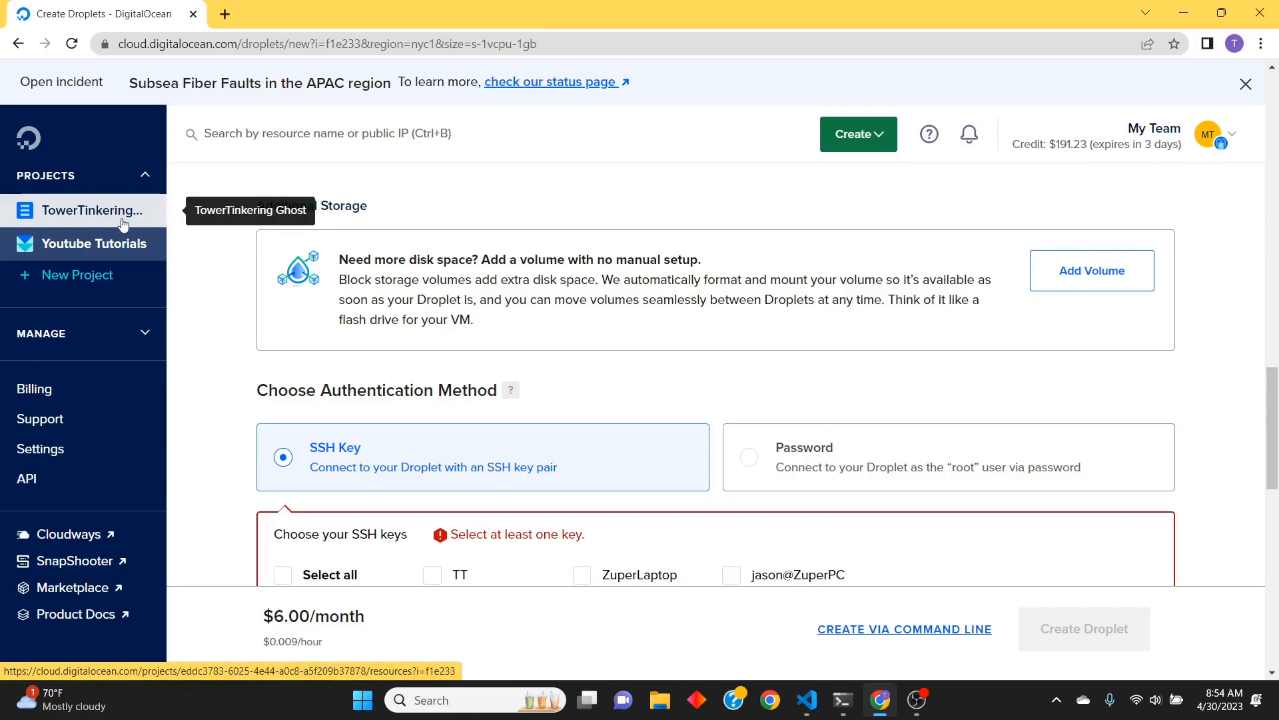
{"action": "scroll", "coordinate": [415, 326], "scroll_direction": "down", "scroll_amount": 4}
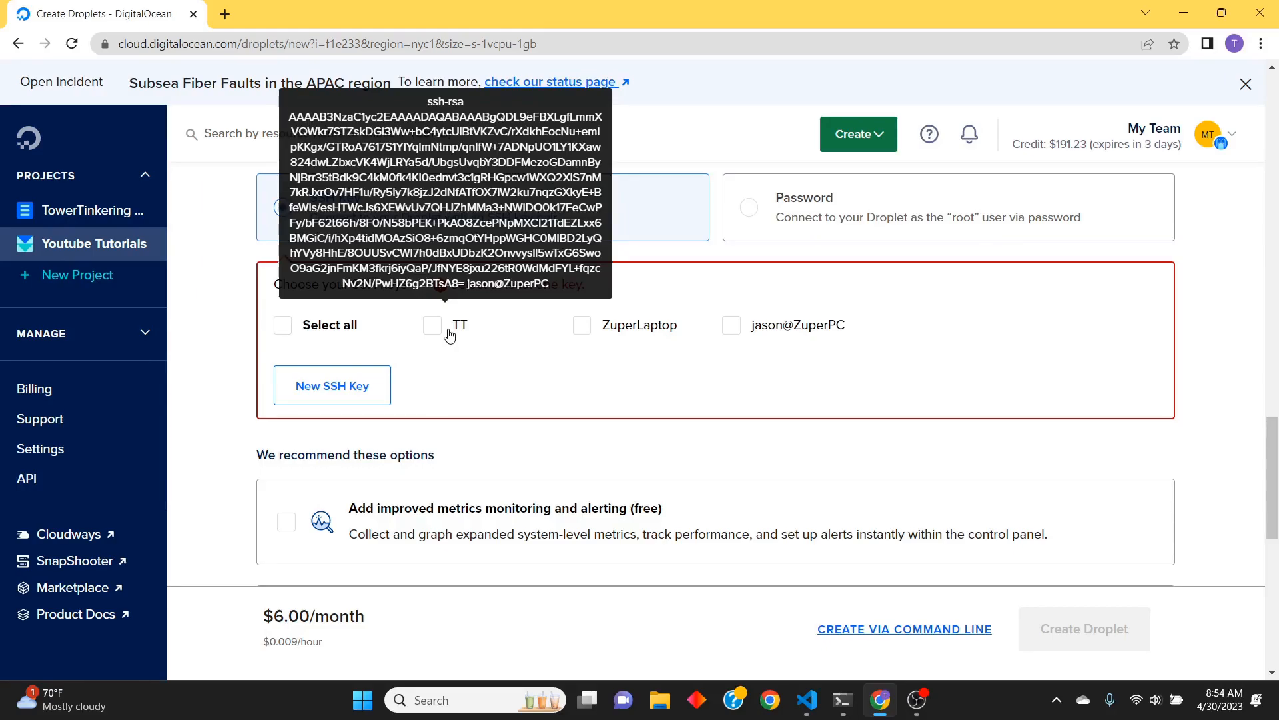
{"action": "left_click", "coordinate": [301, 337]}
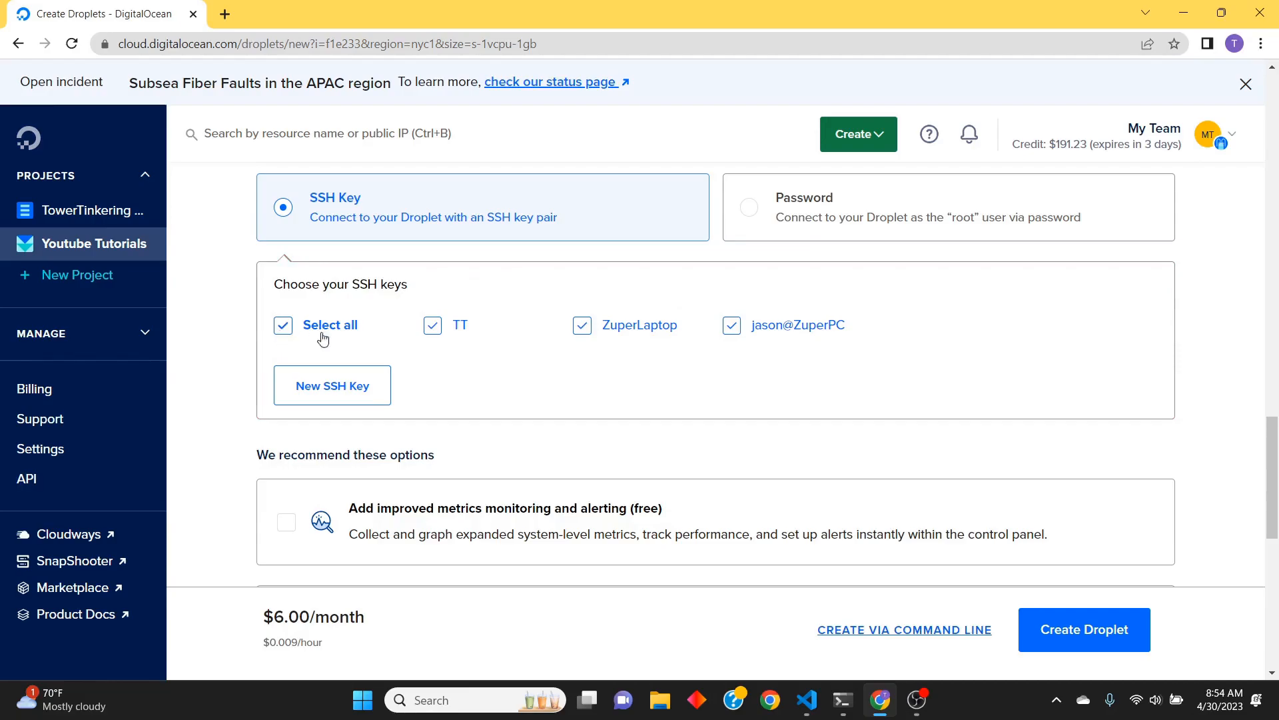
{"action": "scroll", "coordinate": [455, 343], "scroll_direction": "down", "scroll_amount": 3}
{"action": "left_click", "coordinate": [452, 342]}
Set the hostname to YT1 and create the Droplet
{"action": "scroll", "coordinate": [452, 344], "scroll_direction": "down", "scroll_amount": 2}
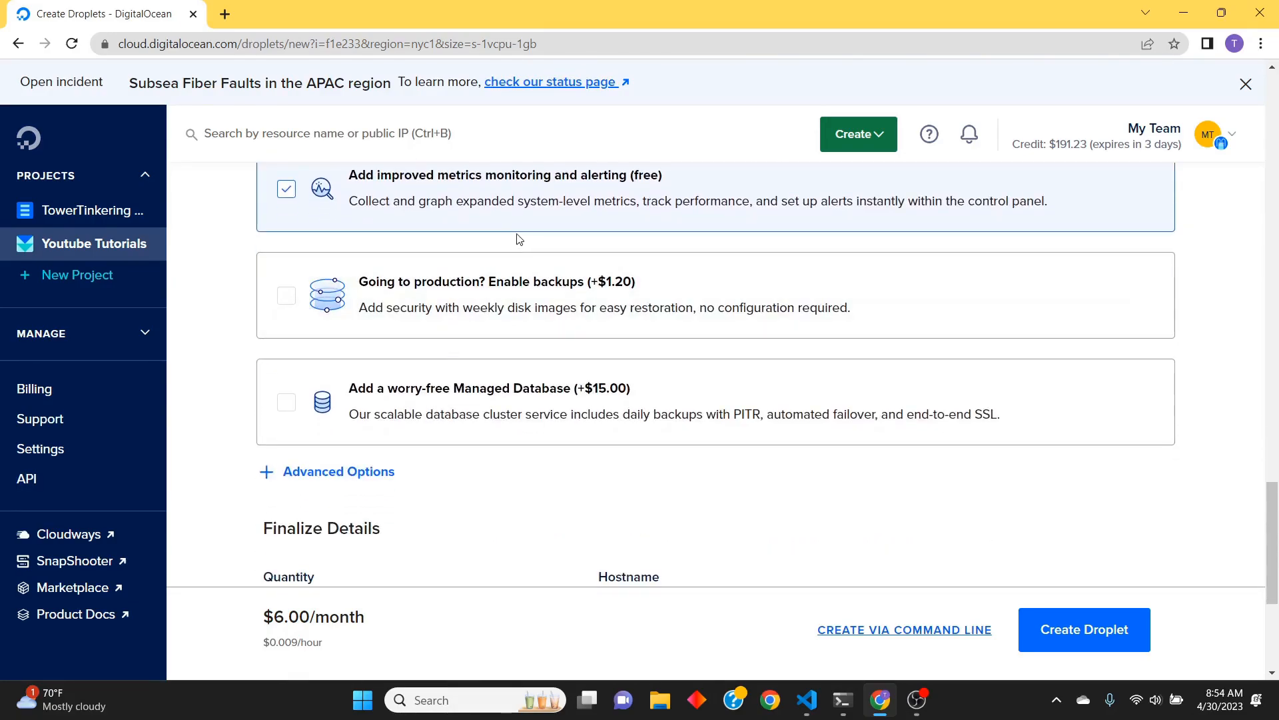
{"action": "scroll", "coordinate": [527, 200], "scroll_direction": "down", "scroll_amount": 1}
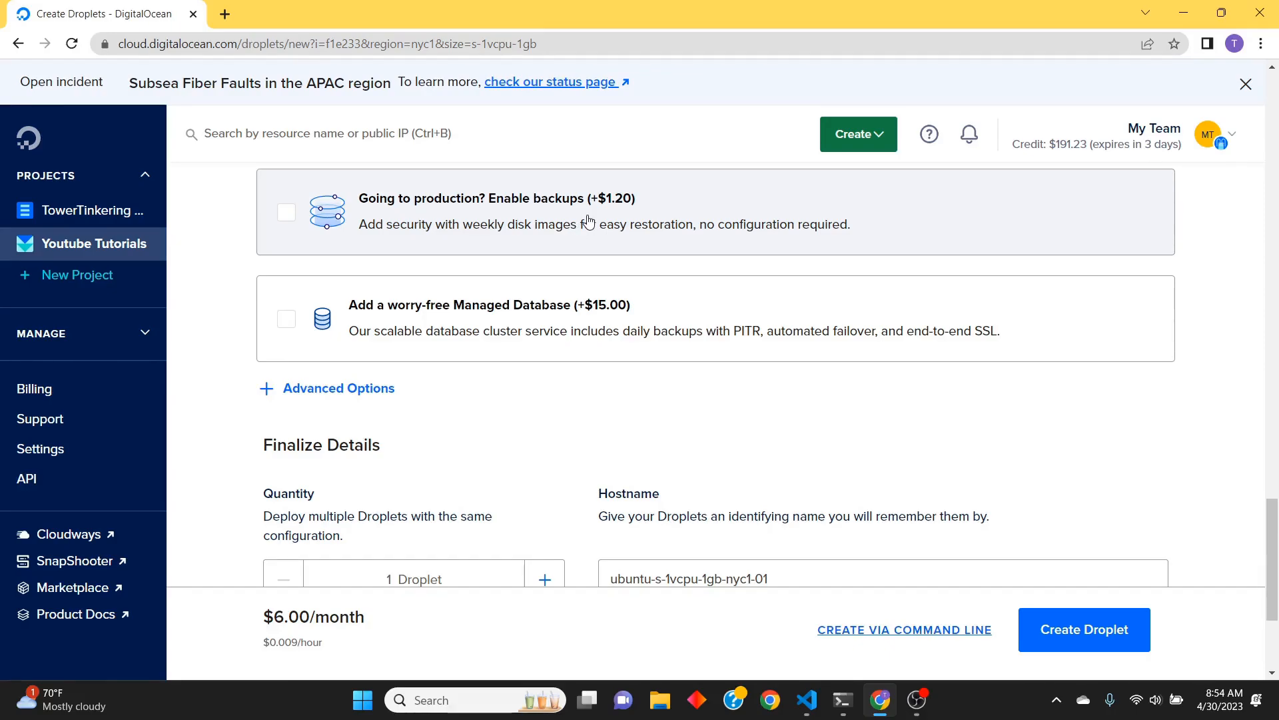
{"action": "scroll", "coordinate": [554, 263], "scroll_direction": "down", "scroll_amount": 3}
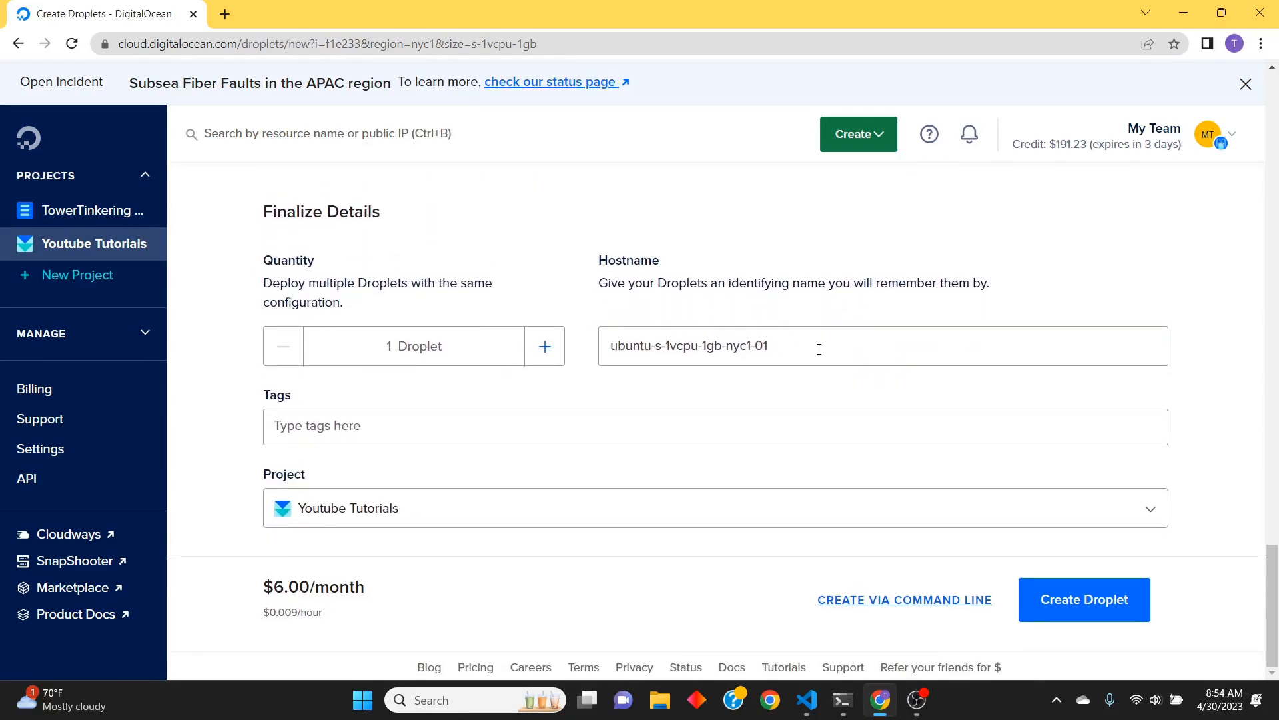
{"action": "left_click_drag", "start_coordinate": [816, 349], "coordinate": [595, 349]}
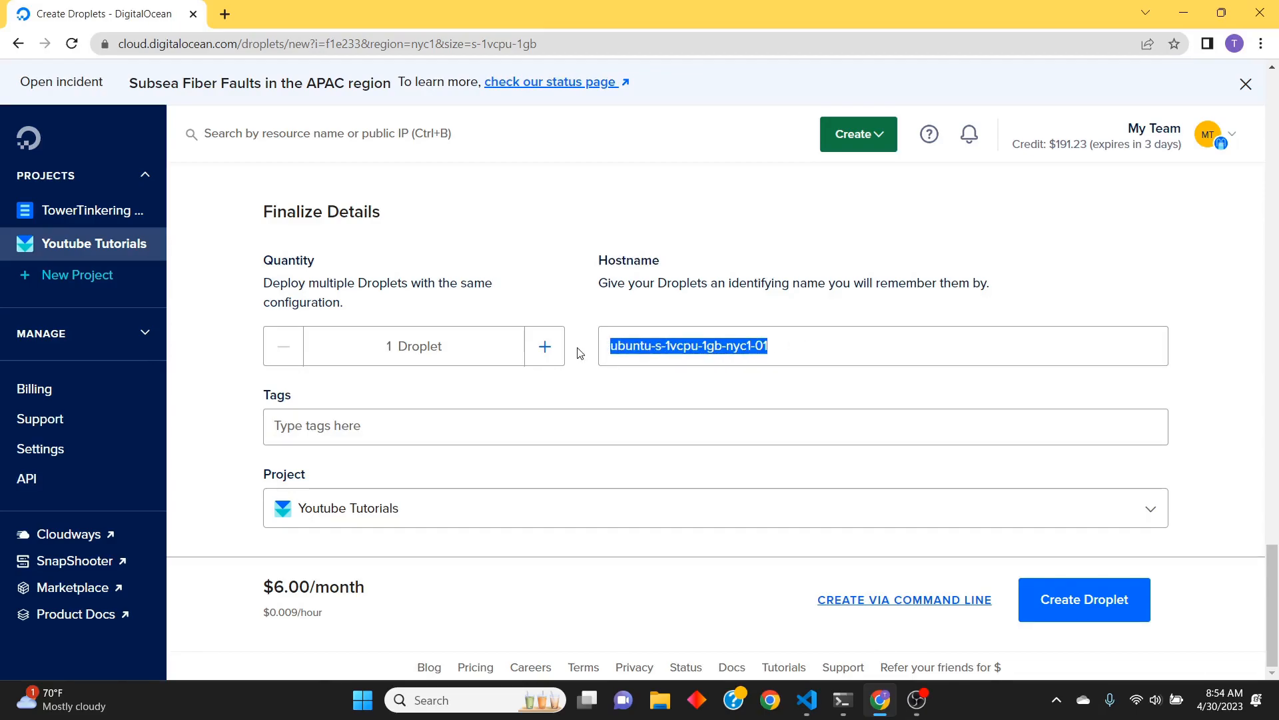
{"action": "type", "text": "YT1"}
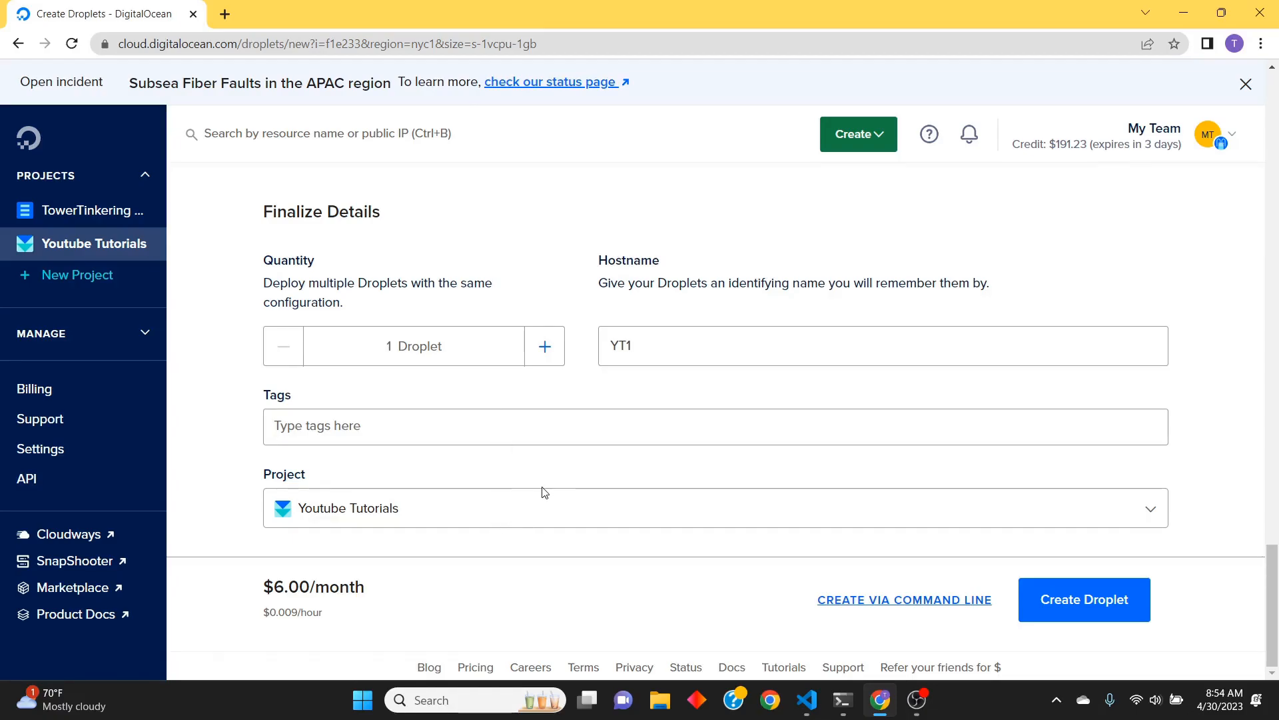
{"action": "left_click", "coordinate": [1080, 603]}
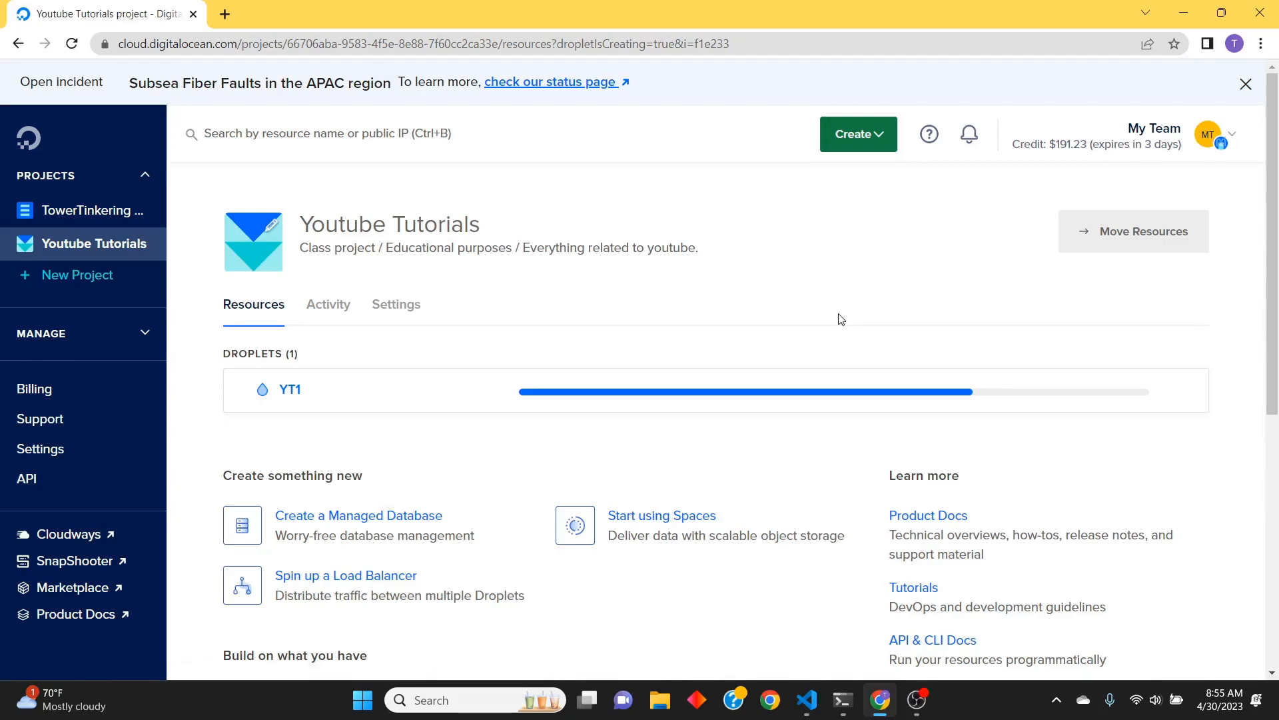
Open the details of the new YT1 Droplet and dismiss the notice about the updated console
{"action": "scroll", "coordinate": [840, 319], "scroll_direction": "down", "scroll_amount": 1}
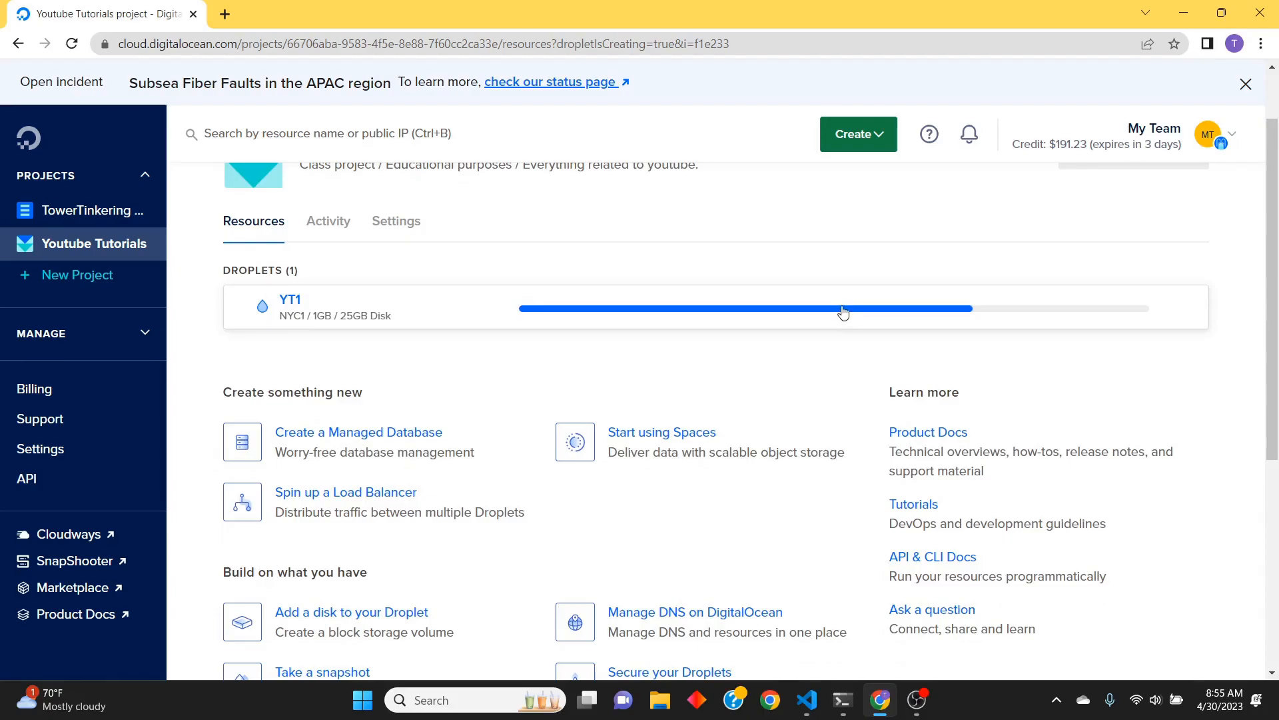
{"action": "scroll", "coordinate": [840, 317], "scroll_direction": "up", "scroll_amount": 1}
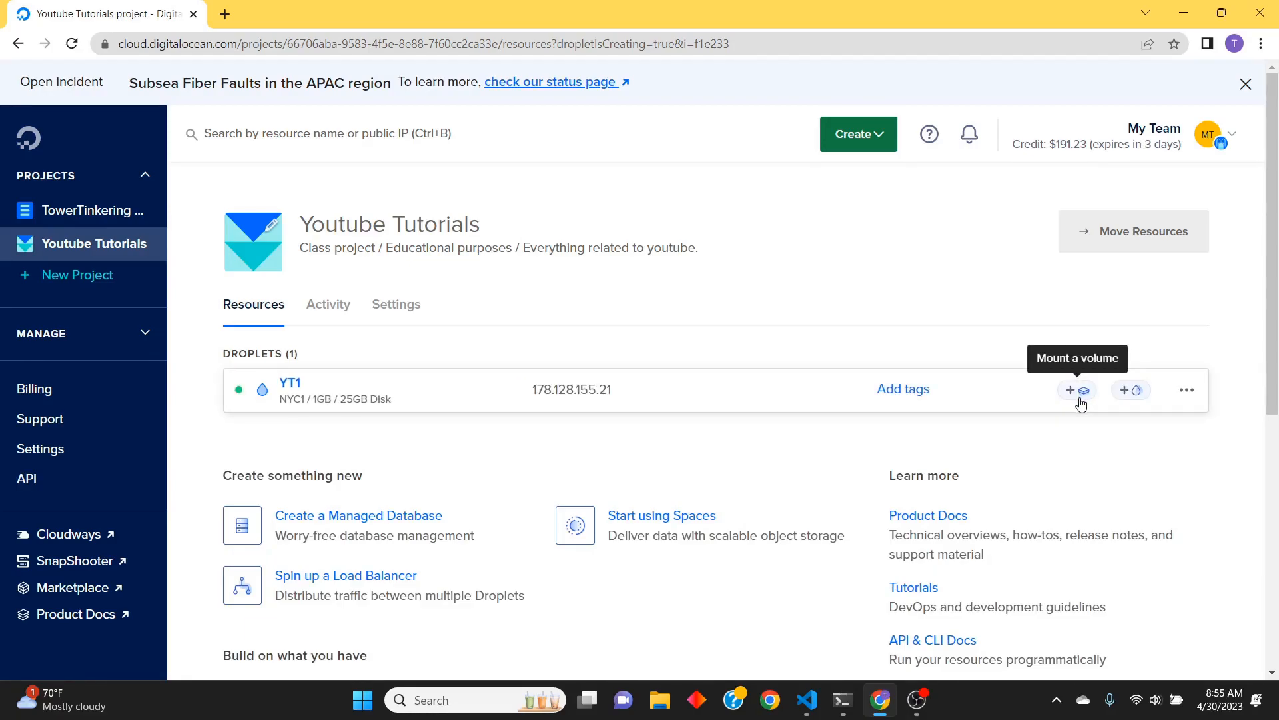
{"action": "left_click", "coordinate": [291, 389]}
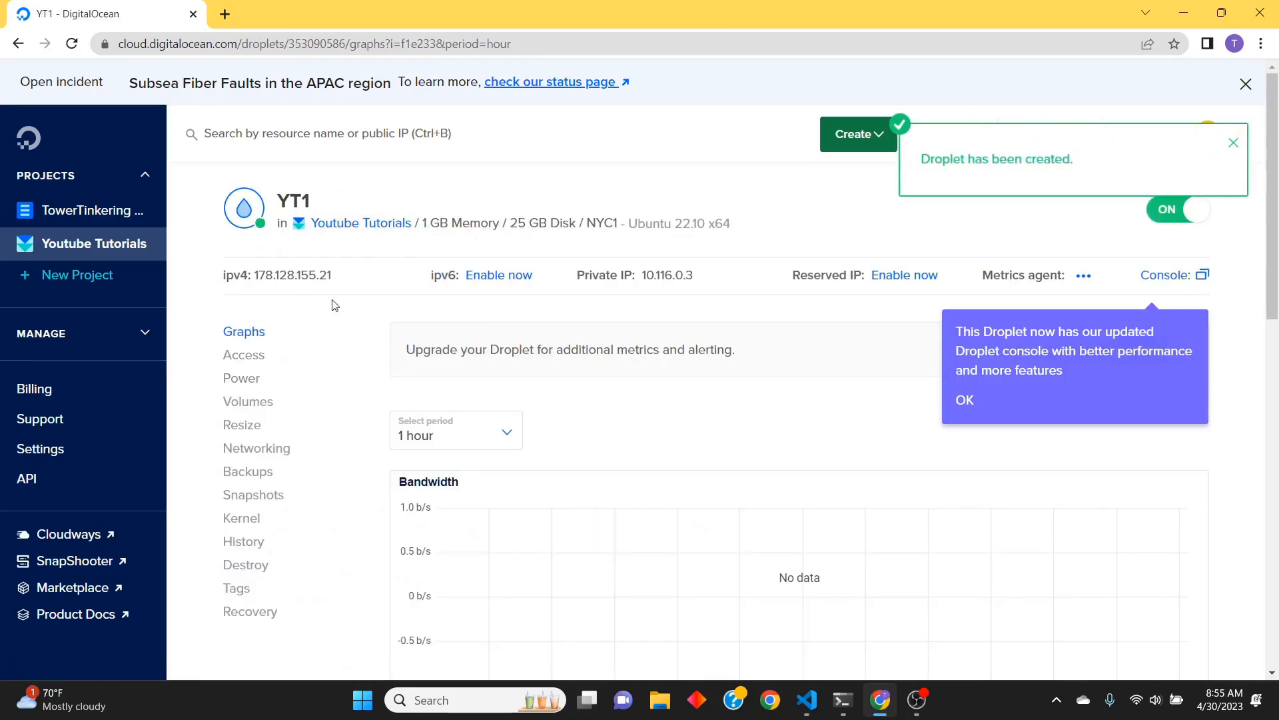
{"action": "left_click", "coordinate": [1086, 278]}
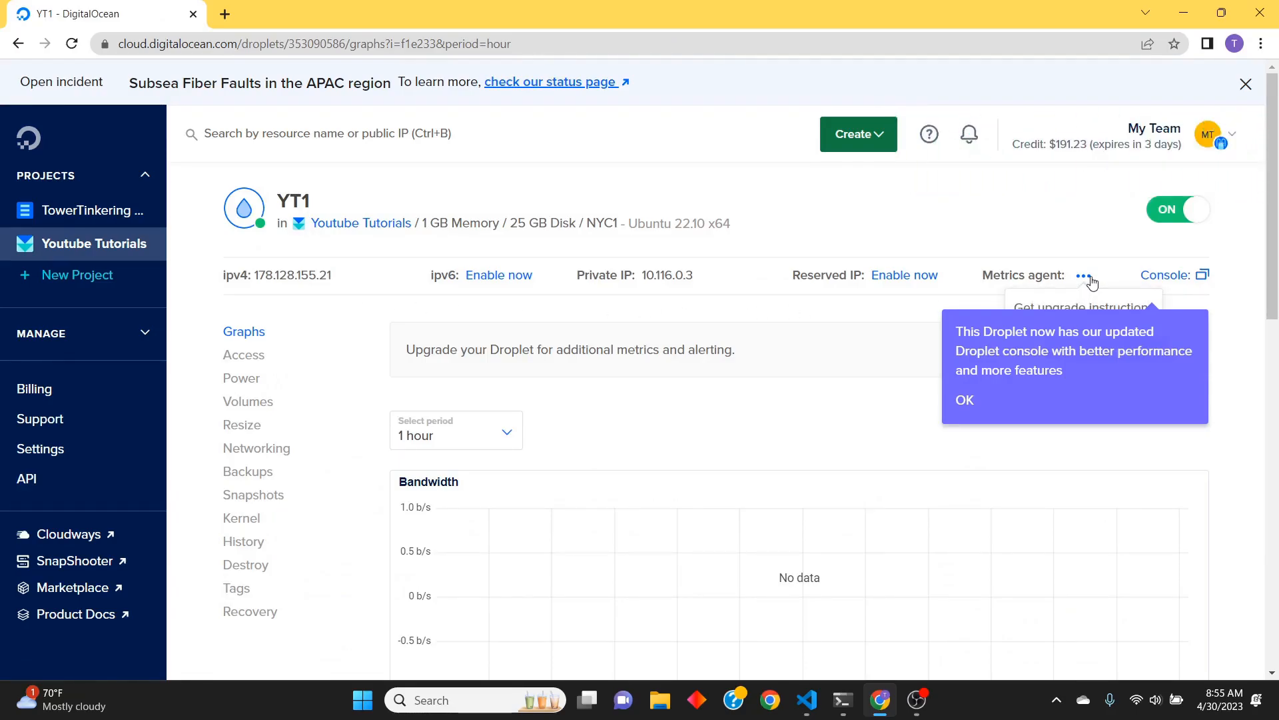
{"action": "left_click", "coordinate": [971, 402]}
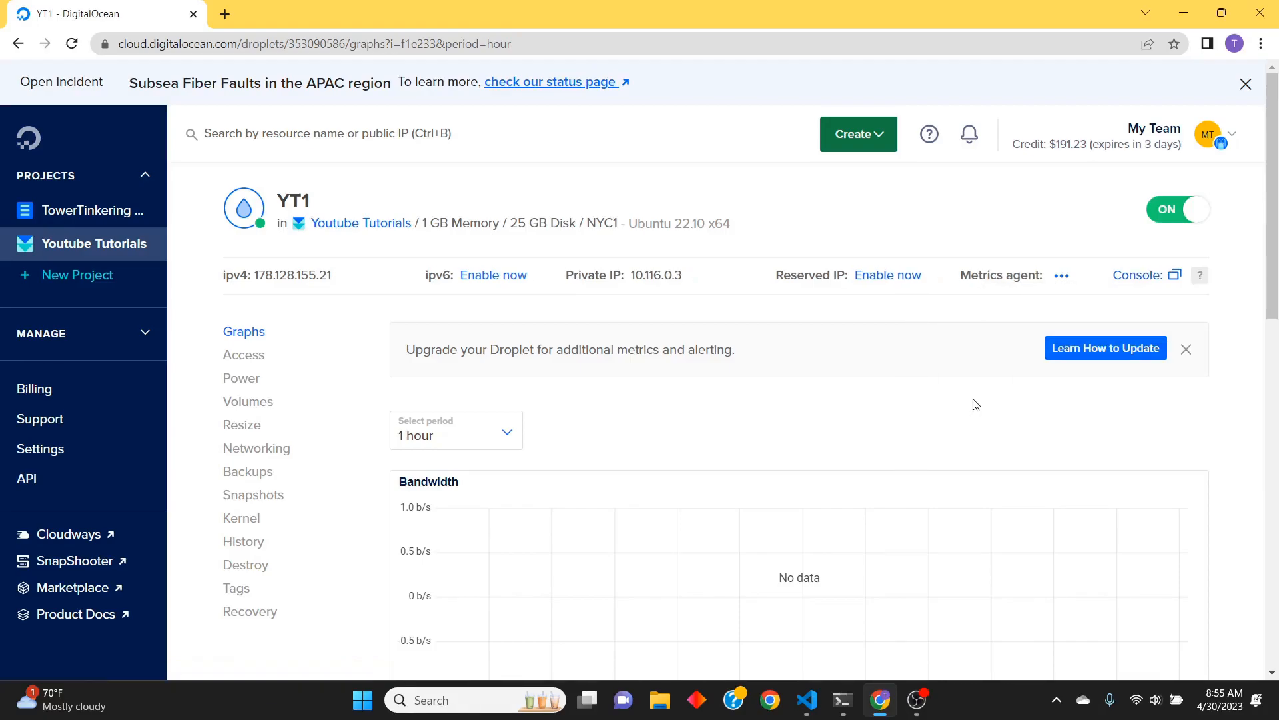
Copy the YT1 Droplet's ipv4 address
{"action": "left_click", "coordinate": [1063, 277]}
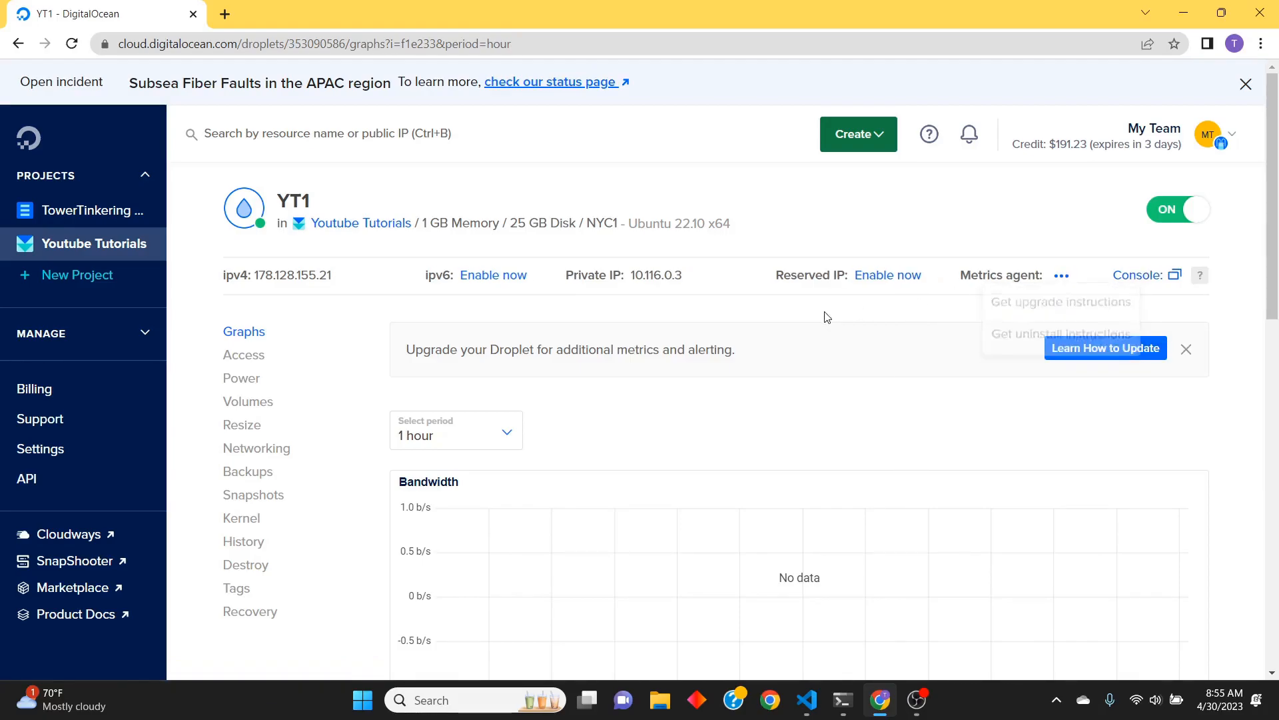
{"action": "mouse_move", "coordinate": [306, 276]}
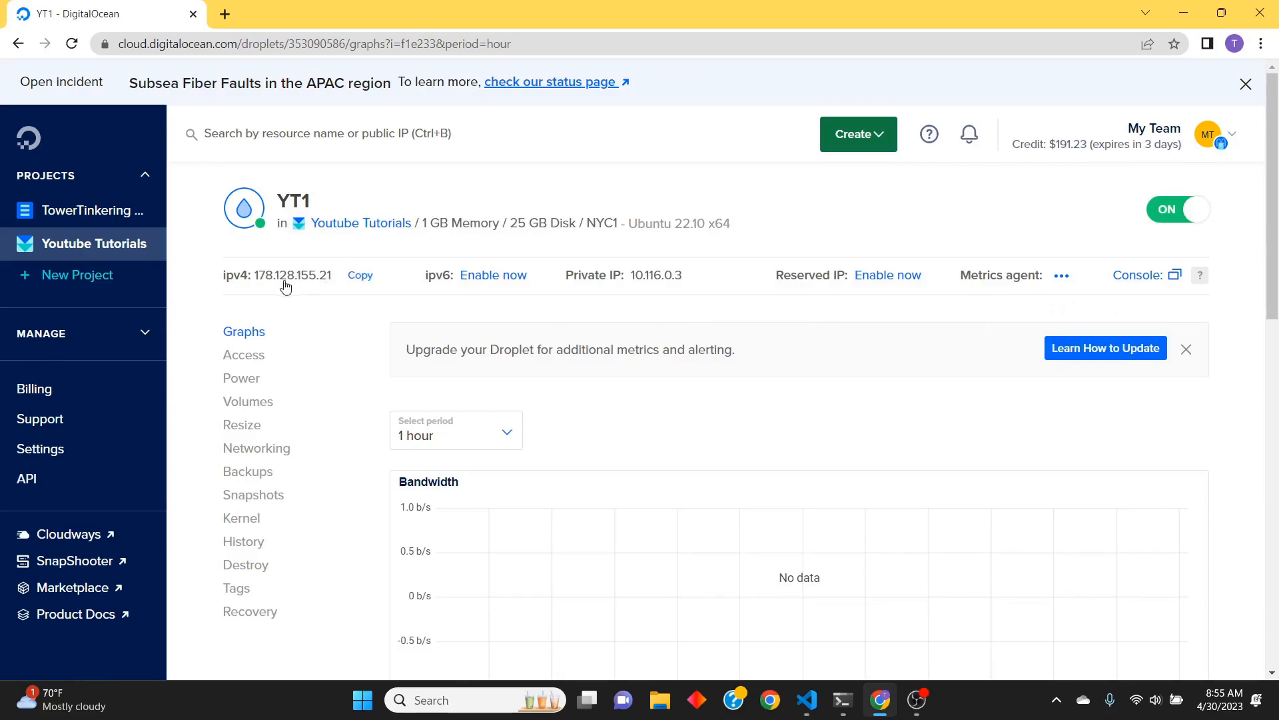
{"action": "left_click", "coordinate": [360, 275]}
Switch to Visual Studio Code, set the HostName of host tt in the SSH config to 178.128.155.21, and save the file
{"action": "left_click", "coordinate": [816, 709]}
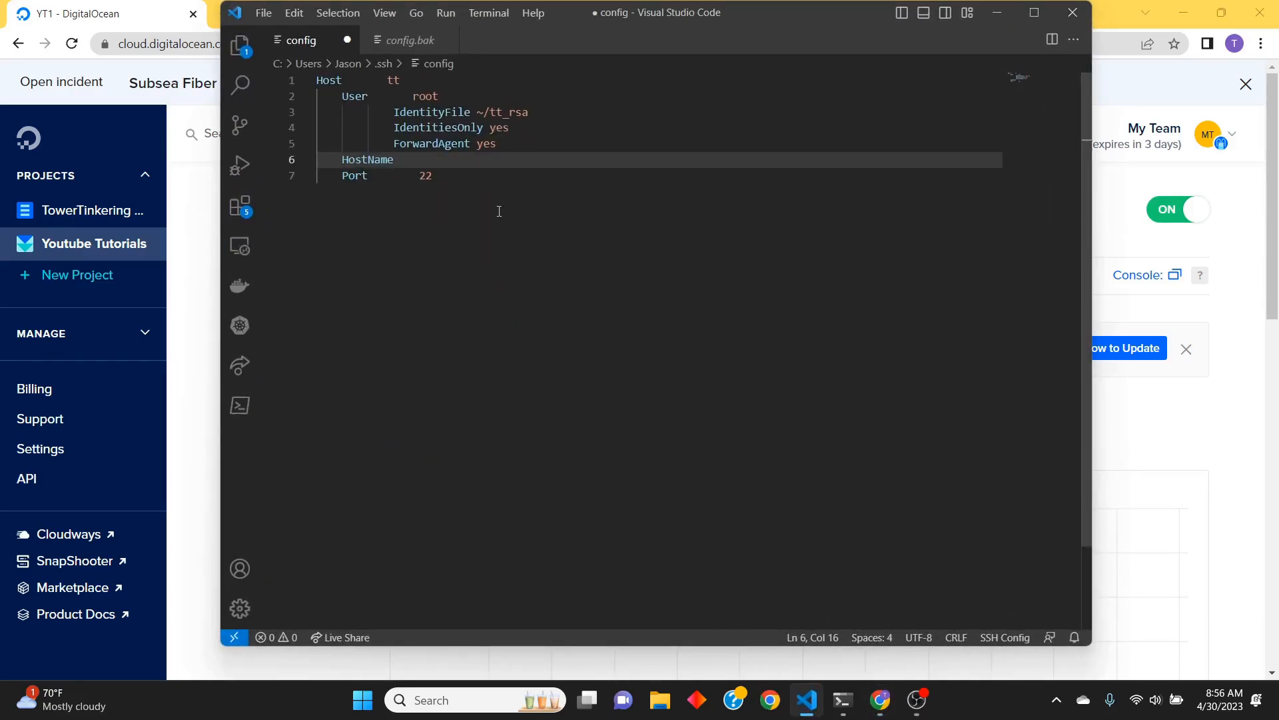
{"action": "type", "text": "178.128.155.21"}
{"action": "key", "text": "ctrl+s"}
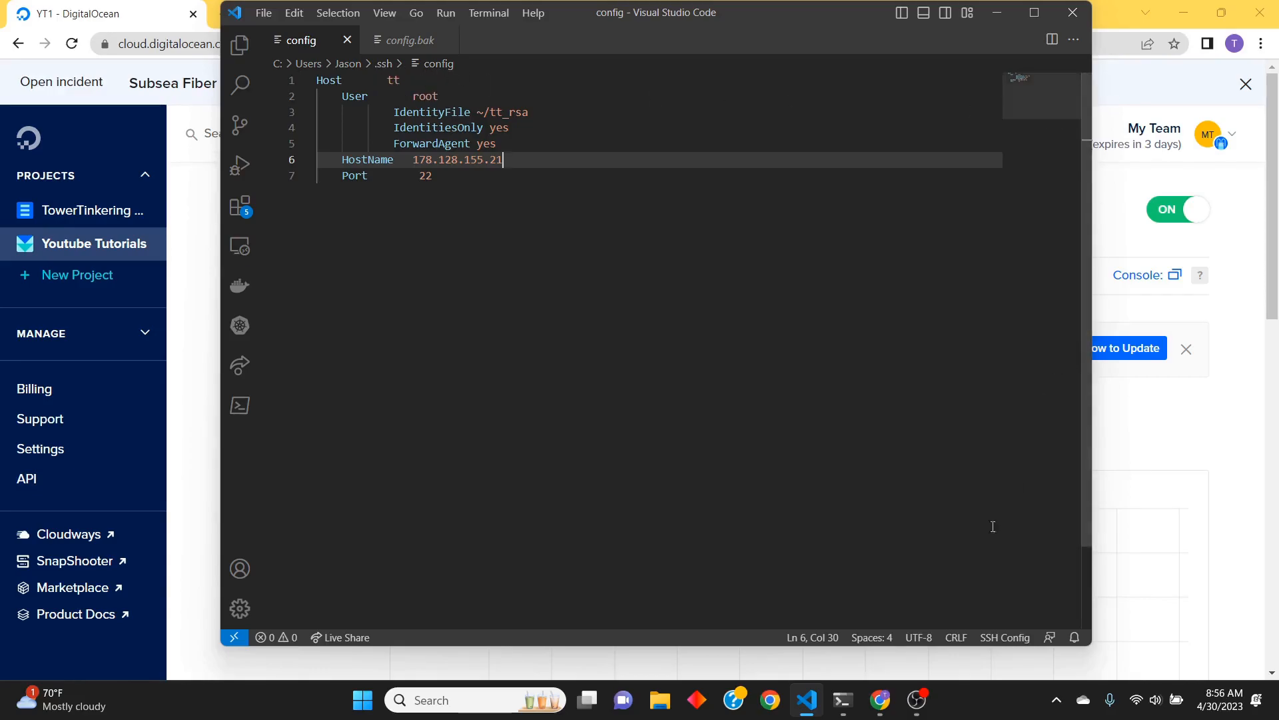
Switch to Command Prompt, connect to the Droplet with "ssh tt", and accept the host's fingerprint with "yes"
{"action": "left_click", "coordinate": [853, 711]}
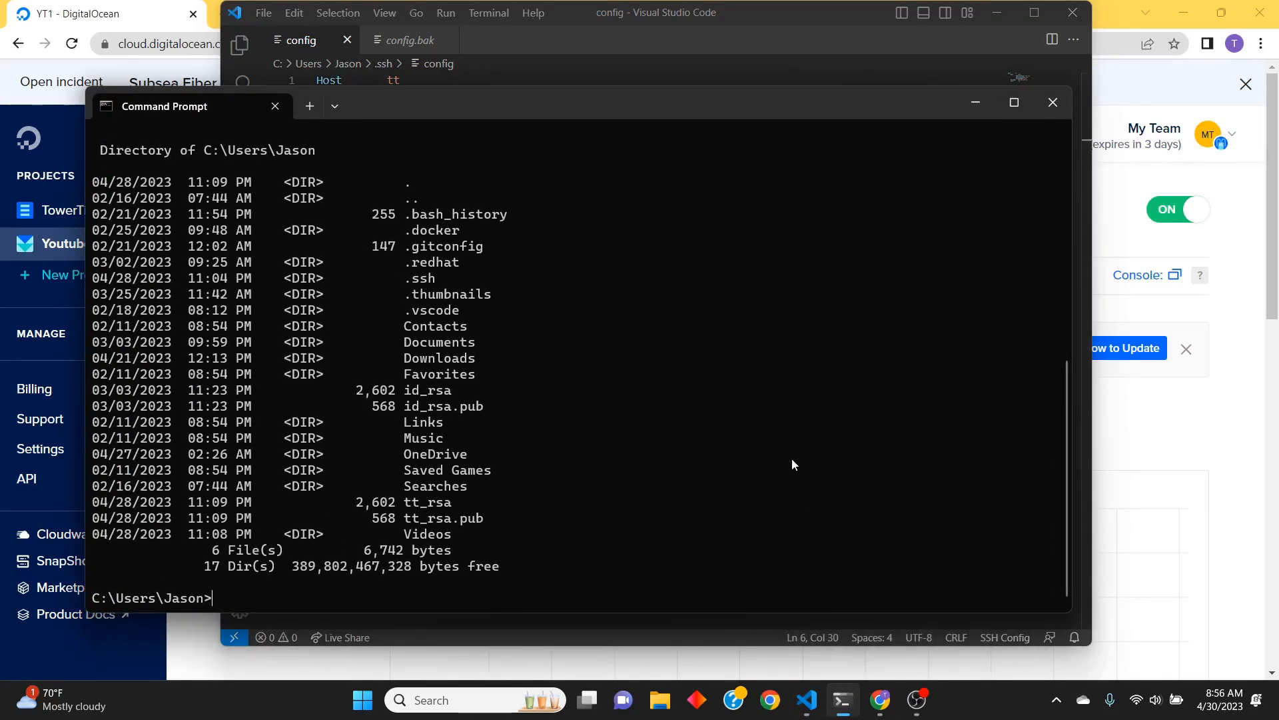
{"action": "type", "text": "ssh tt"}
{"action": "key", "text": "Return"}
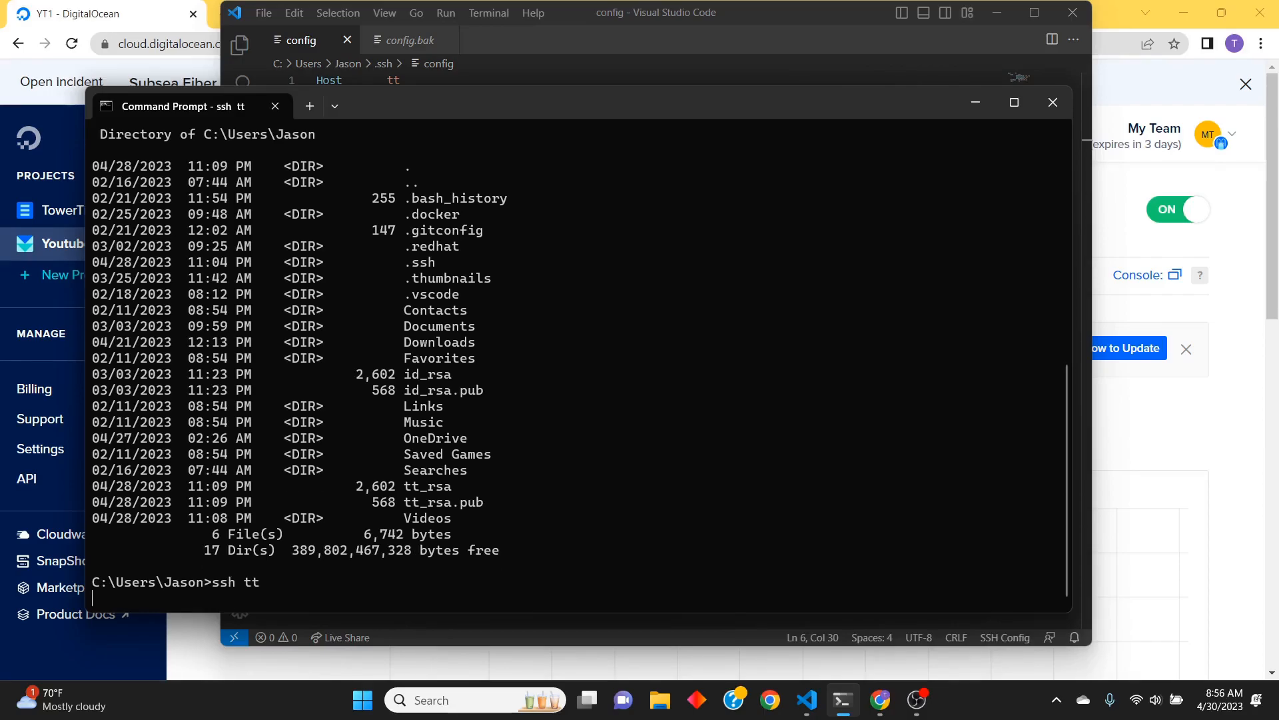
{"action": "type", "text": "yes"}
{"action": "key", "text": "Return"}
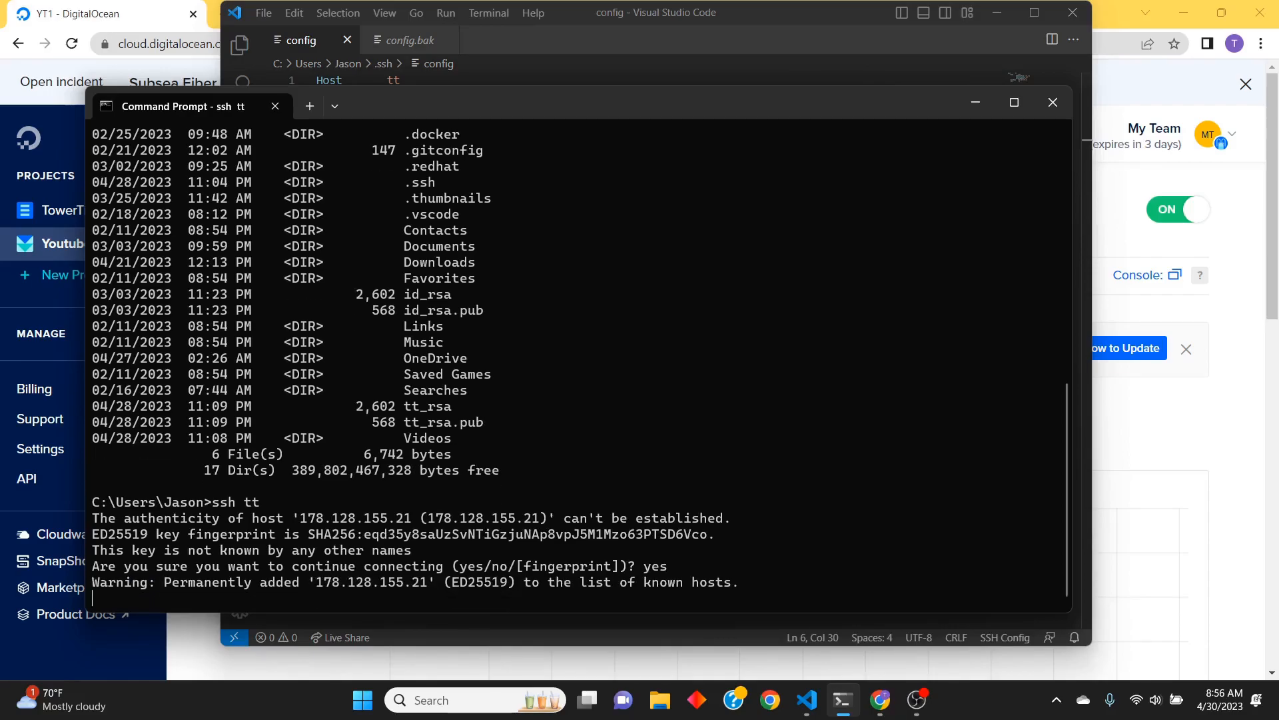